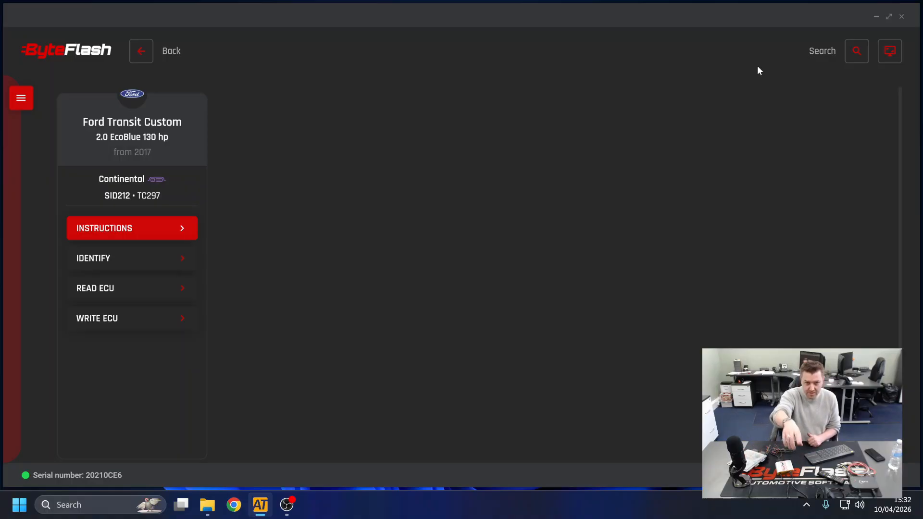
Identify the Continental SID212 ECU and save a virtual read of it to the Desktop under the suggested file name.
left_click(103, 260)
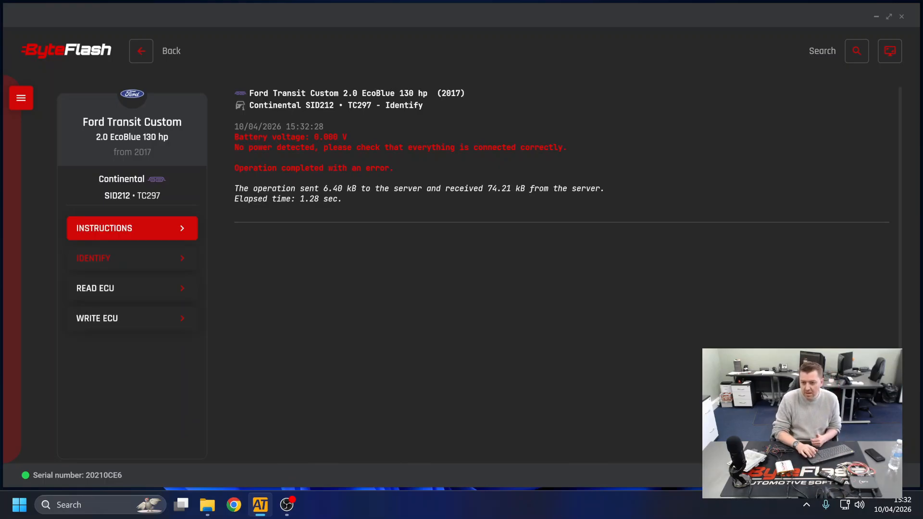
left_click(89, 265)
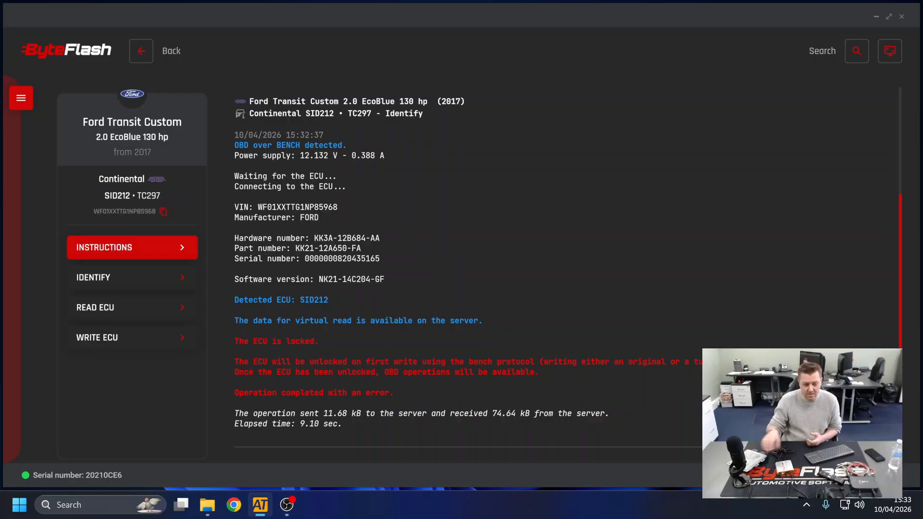
left_click(99, 309)
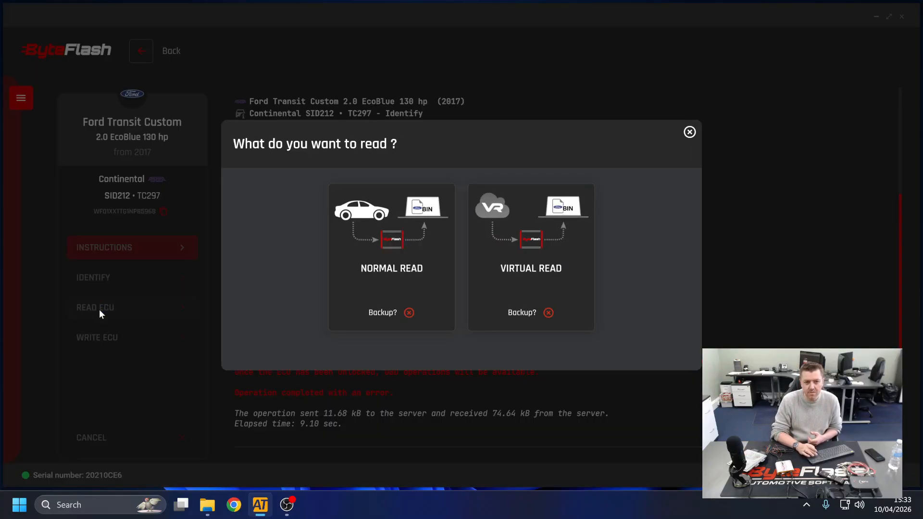
left_click(519, 281)
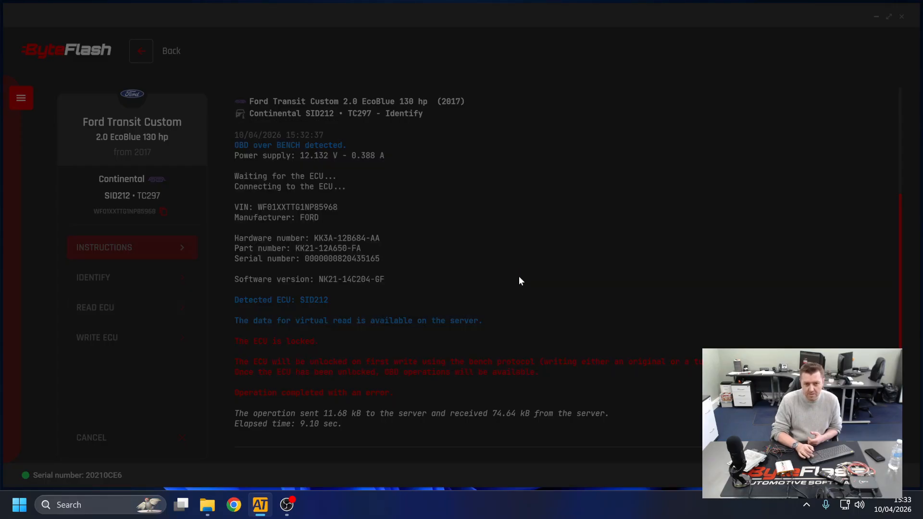
left_click(84, 137)
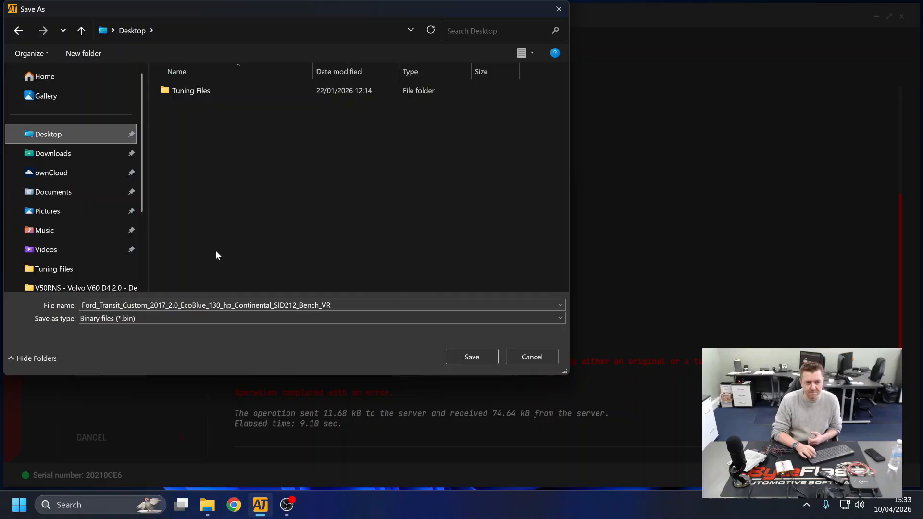
left_click(468, 356)
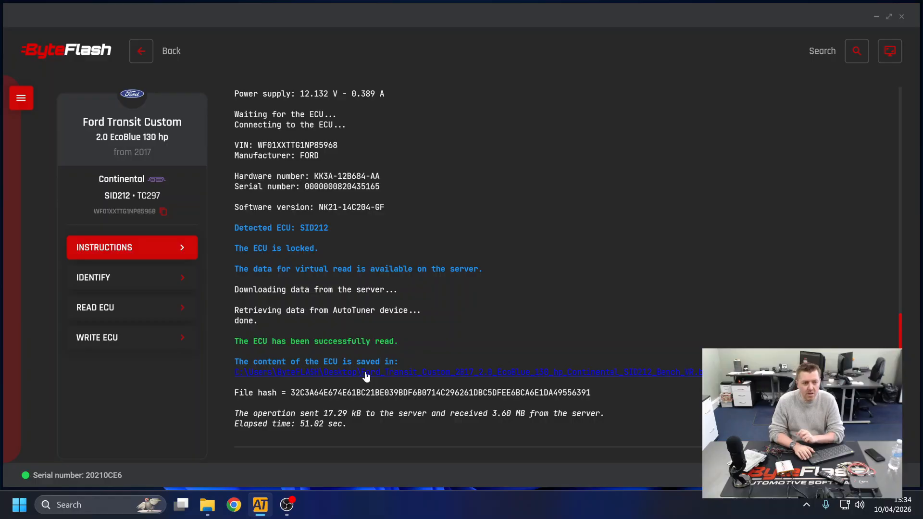
Try to write Ford_Transit_Custom_2017_2.0_EcoBlue_130_hp_Continental_SID212_Bench_VR.bin from the Desktop to the ECU, and identify the ECU again.
left_click(113, 346)
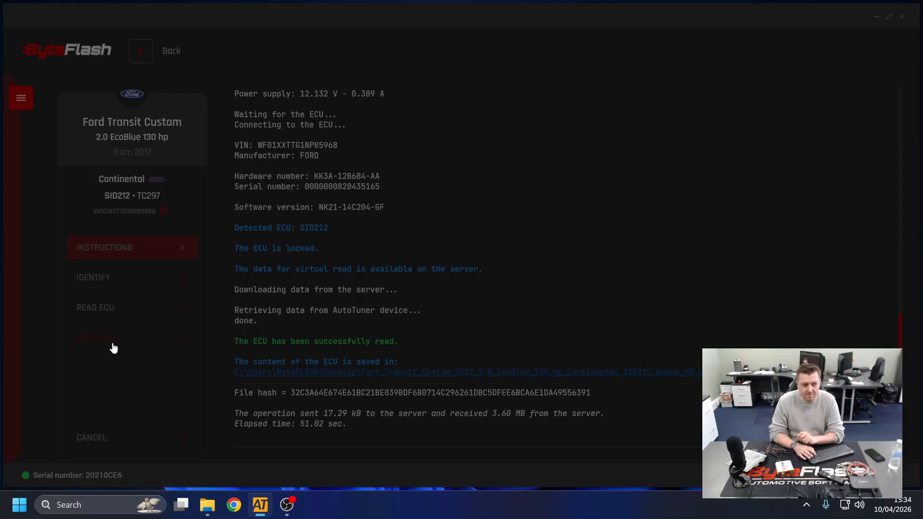
left_click(399, 236)
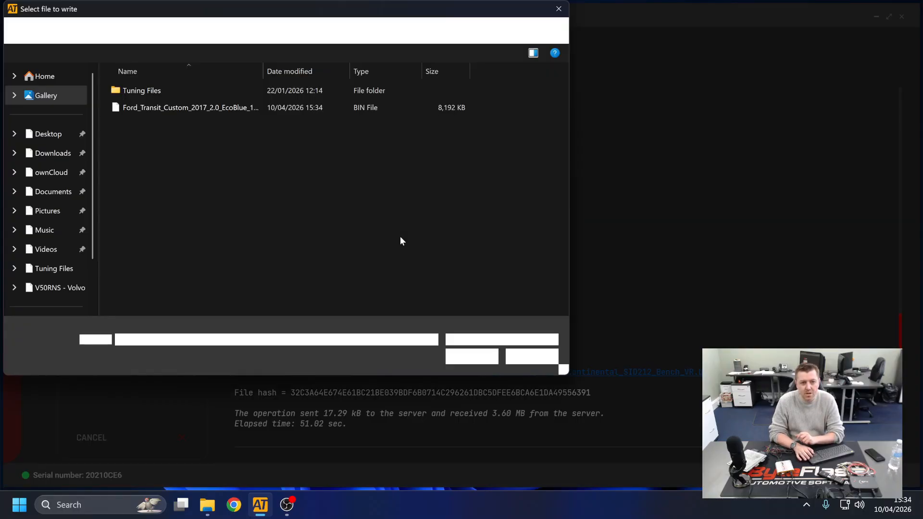
left_click(169, 106)
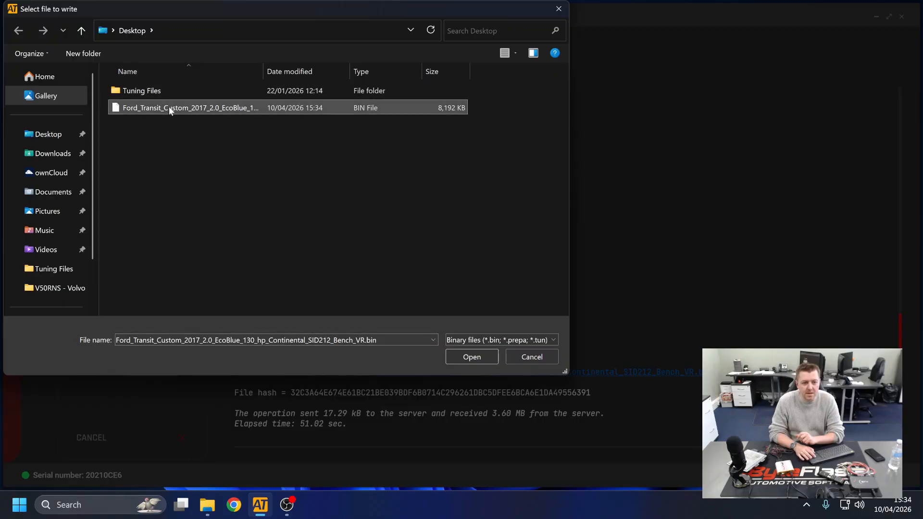
left_click(472, 357)
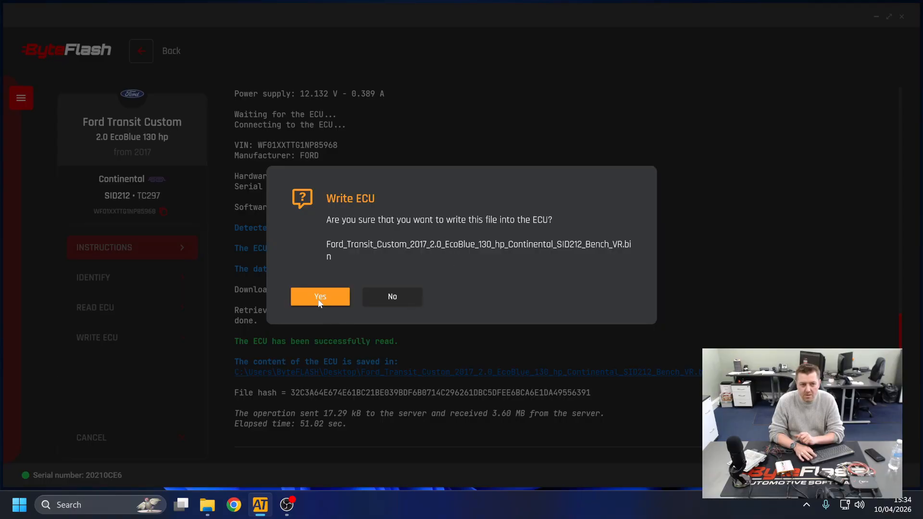
left_click(319, 297)
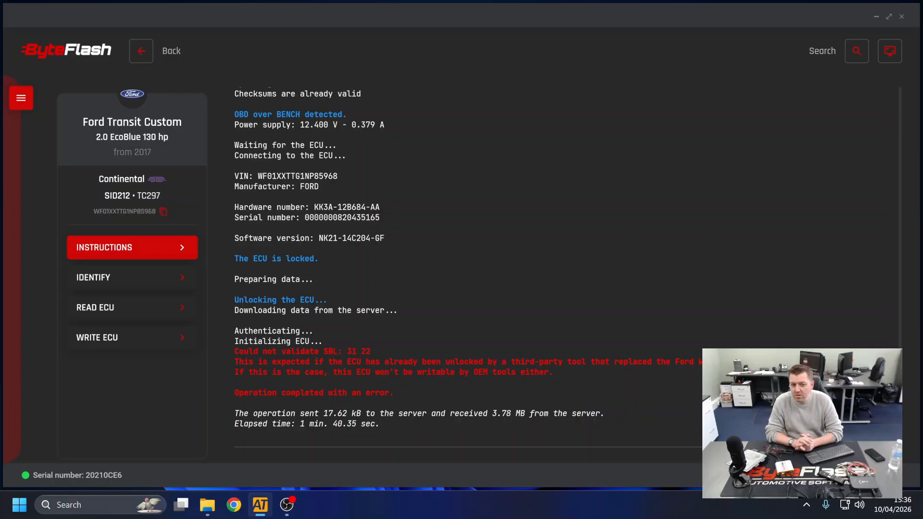
left_click(128, 284)
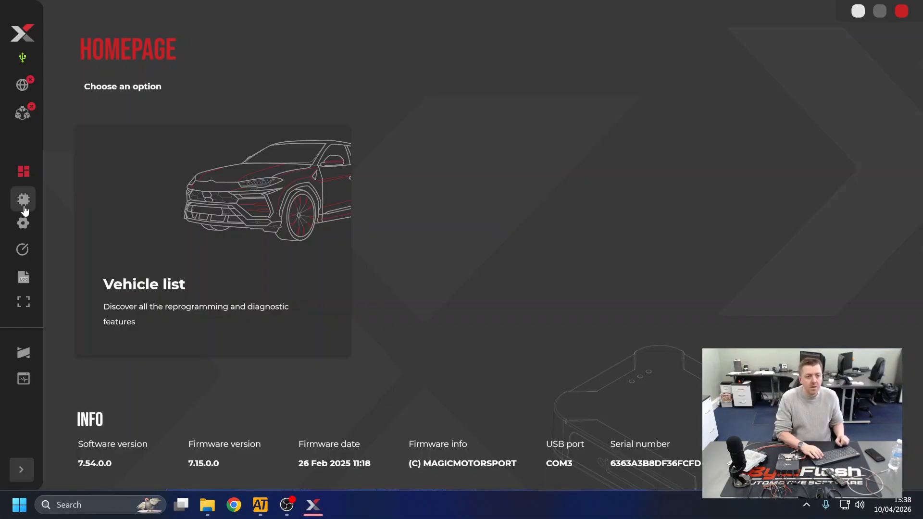
In the MAGICMOTORSPORT flashing software, choose the Ford Continental SID212 - SID212EVO control unit with the BENCH connection type.
left_click(99, 233)
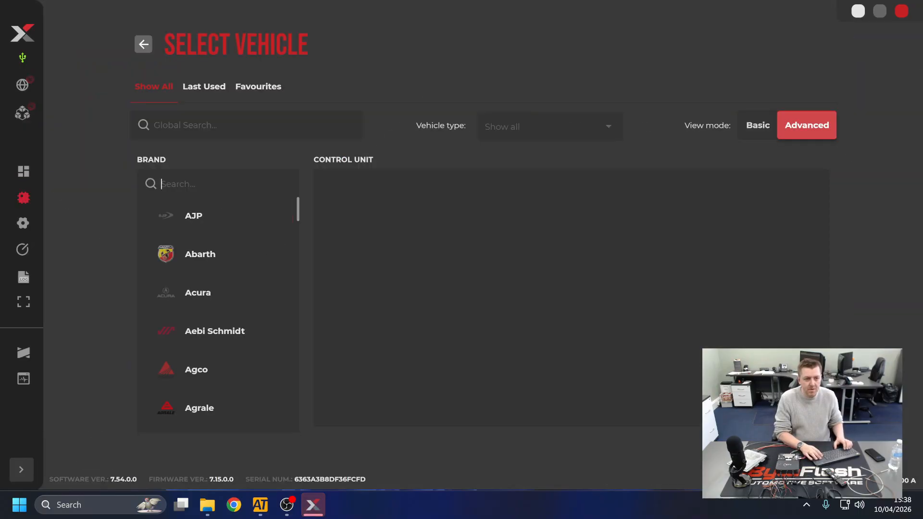
type("fORD")
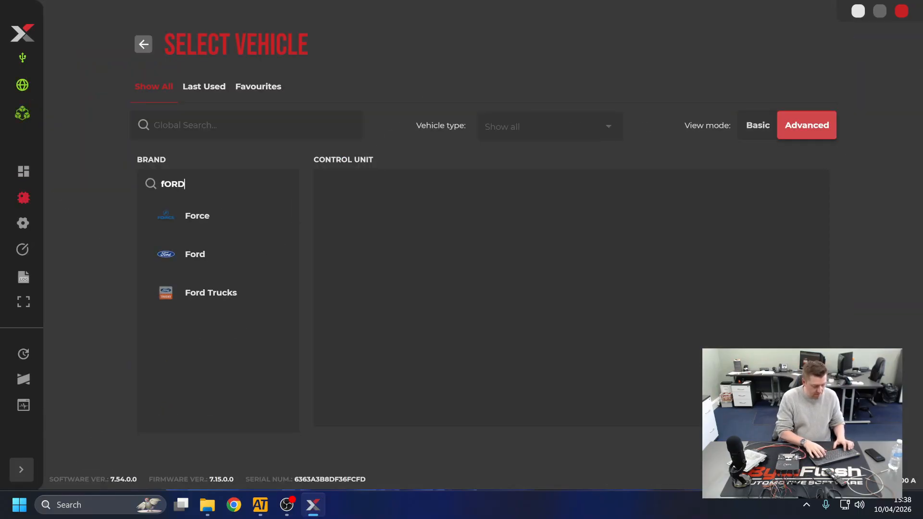
left_click(219, 224)
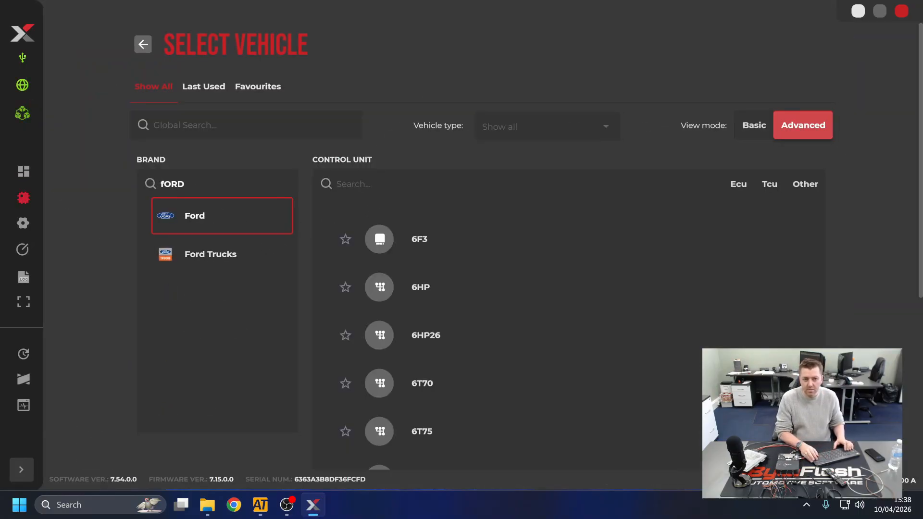
type("sid212")
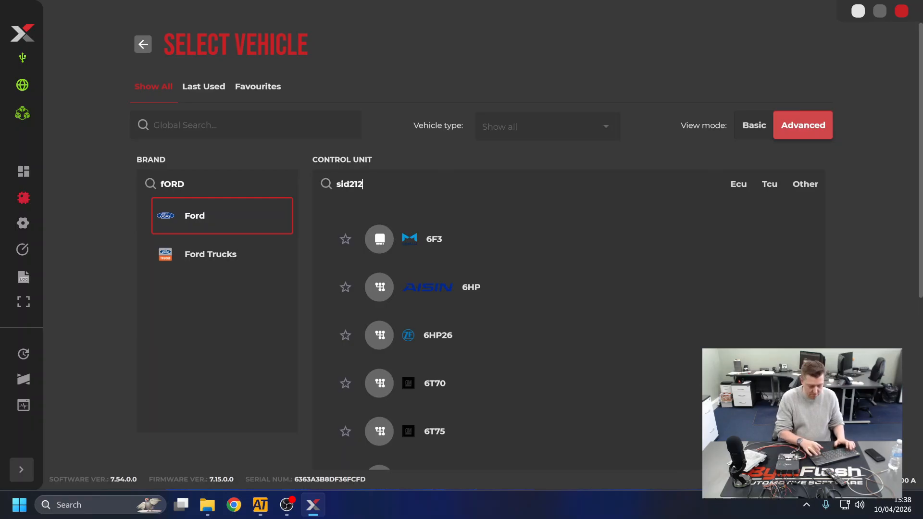
left_click(589, 245)
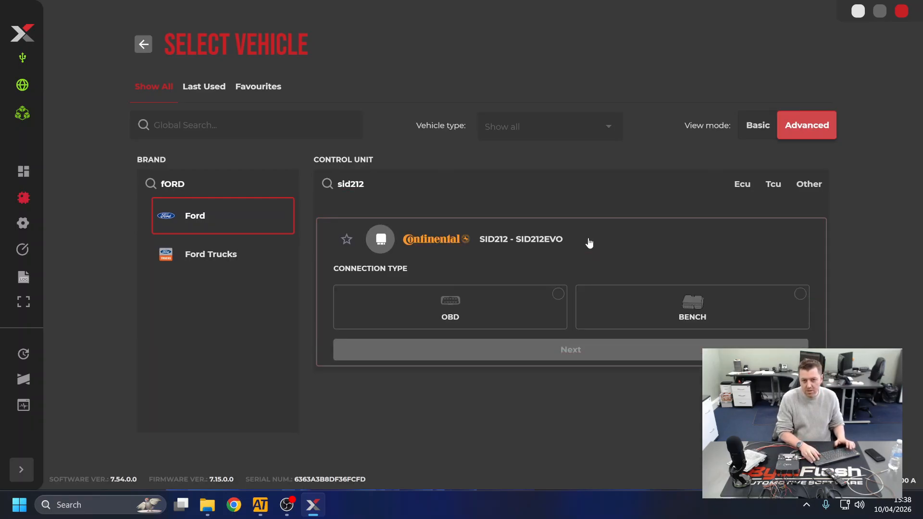
left_click(702, 316)
left_click(555, 403)
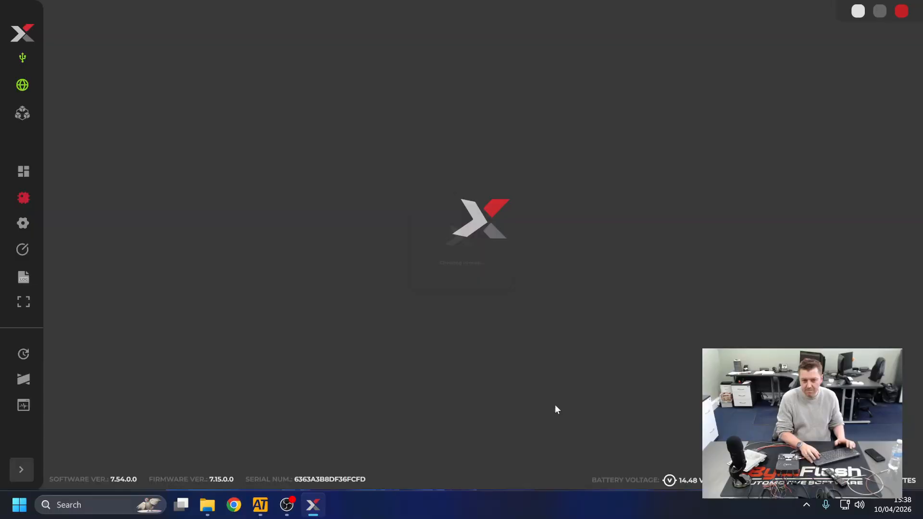
Check the bench pinout diagram in the SID212 manual, close it, and connect to the ECU.
left_click(197, 163)
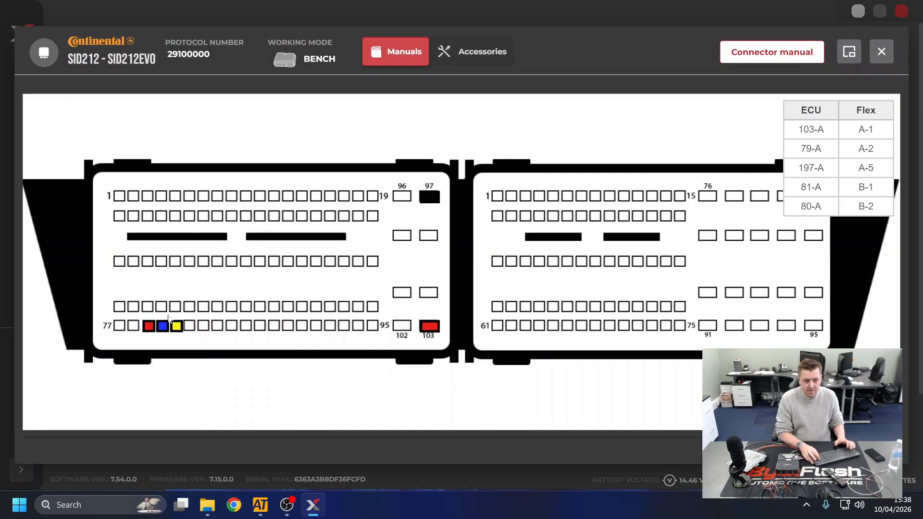
mouse_move(164, 327)
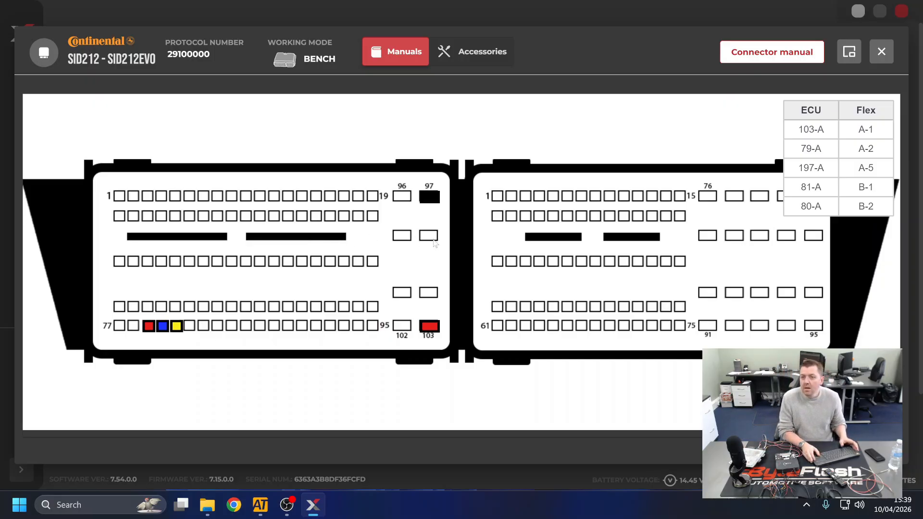
left_click(872, 58)
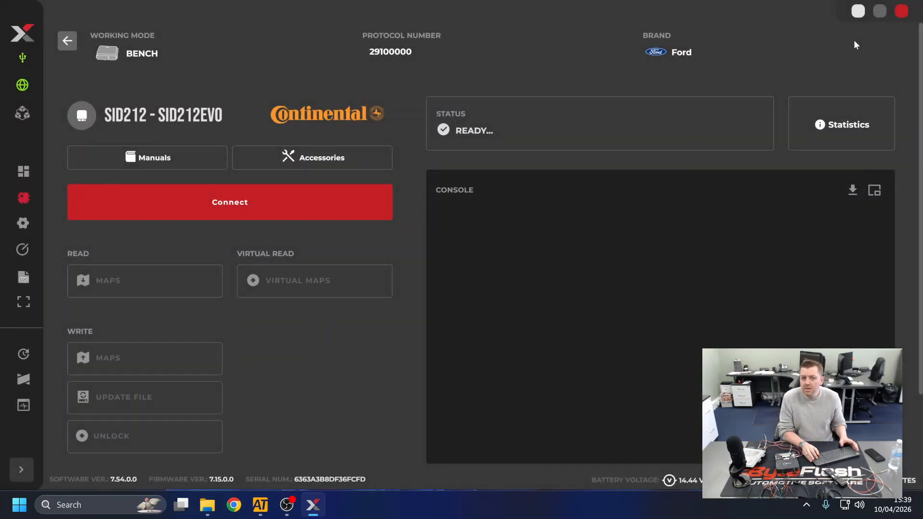
left_click(246, 203)
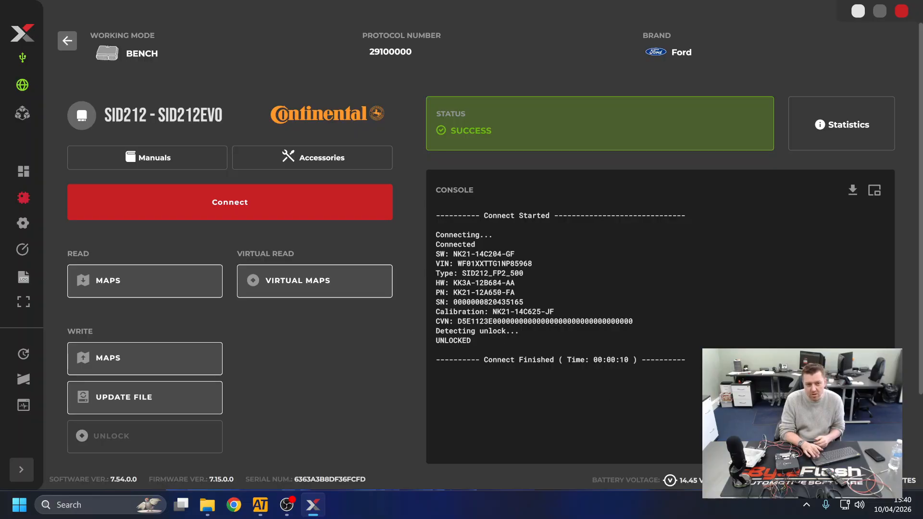
left_click(97, 397)
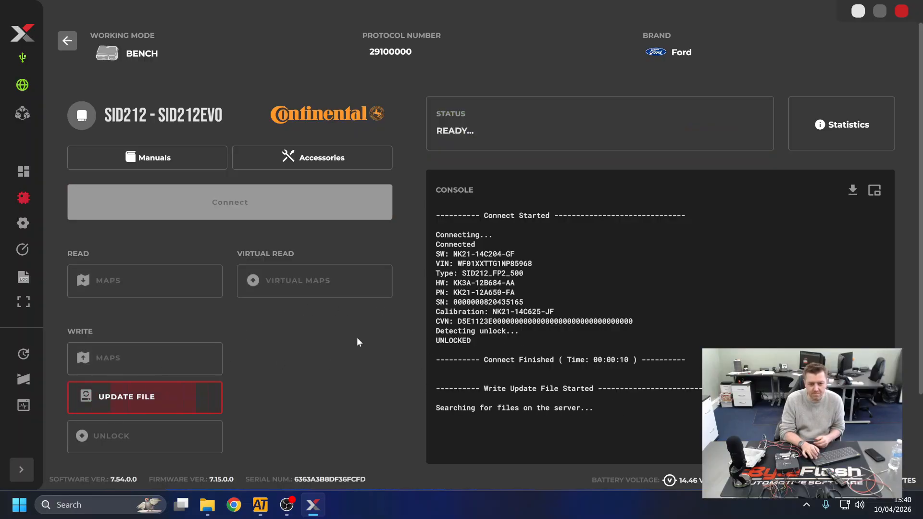
left_click(343, 257)
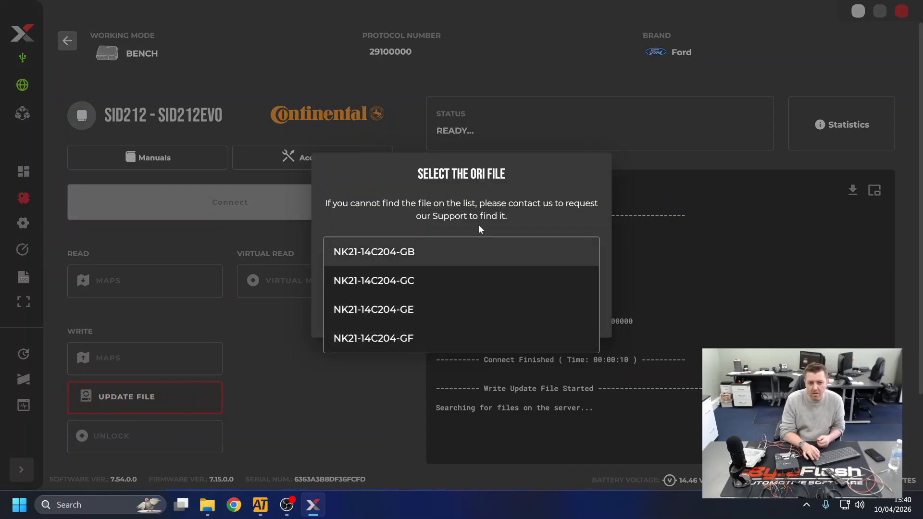
left_click(512, 190)
left_click(491, 309)
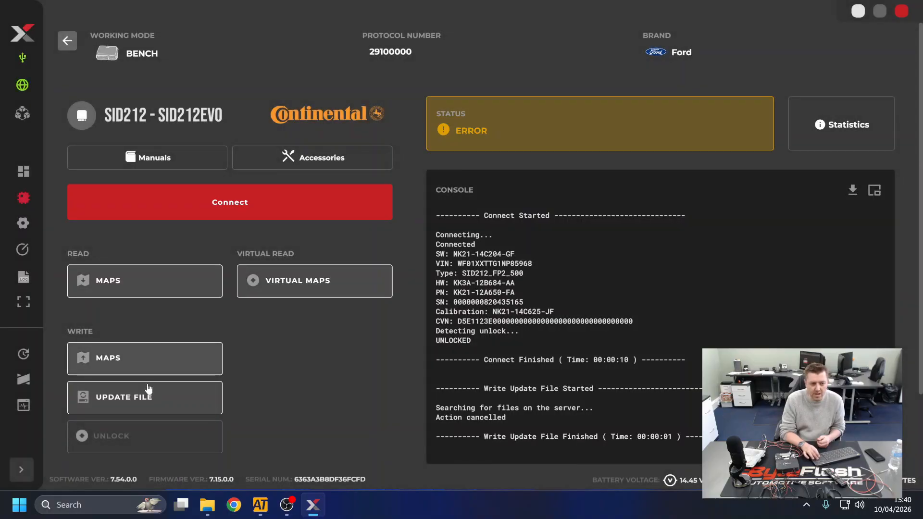
Write the original update file NK21-14C204-GF to the ECU from the server list, and connect to the ECU again.
left_click(133, 407)
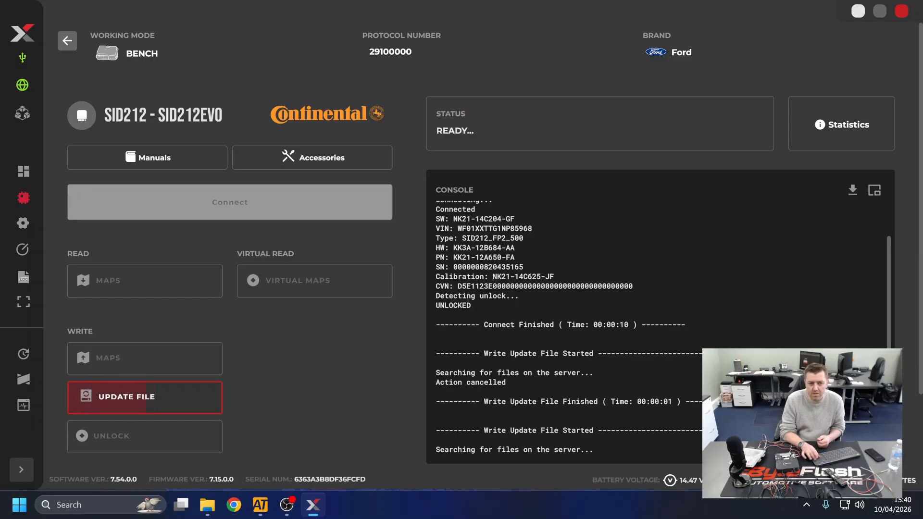
left_click(487, 260)
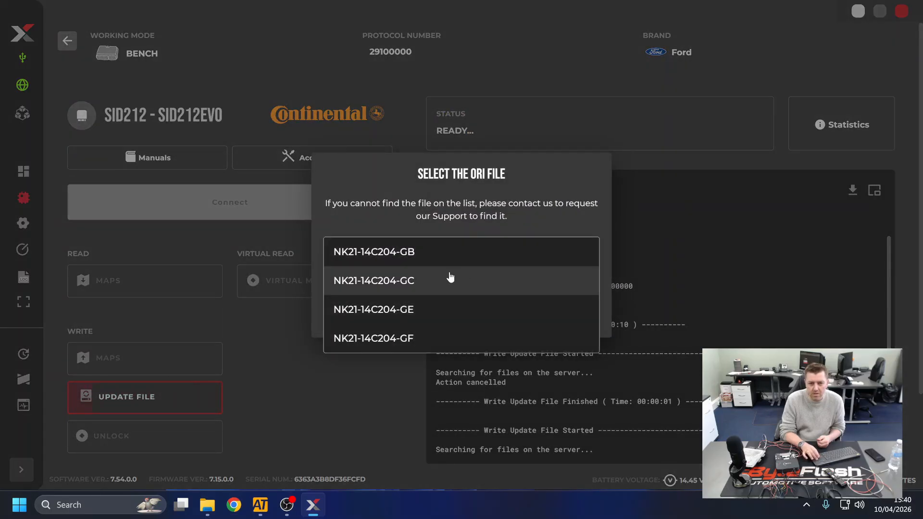
left_click(432, 337)
left_click(366, 317)
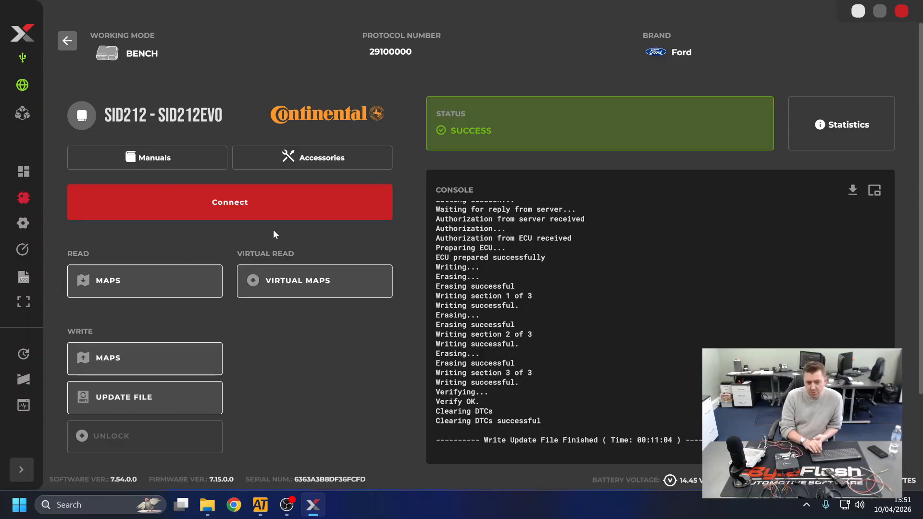
left_click(233, 212)
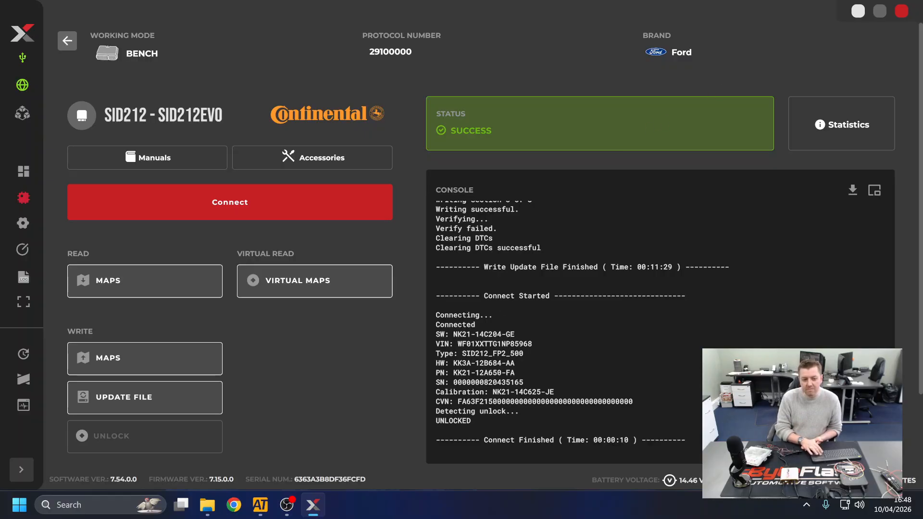
mouse_move(283, 515)
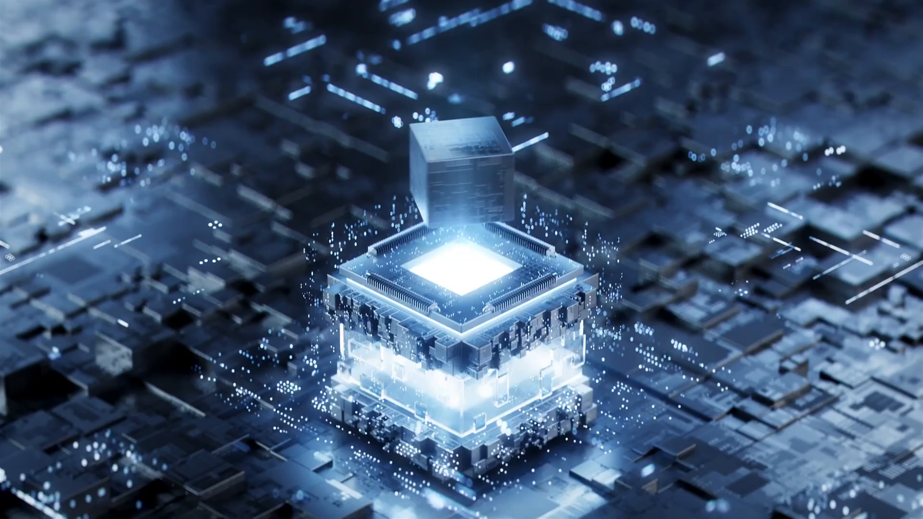